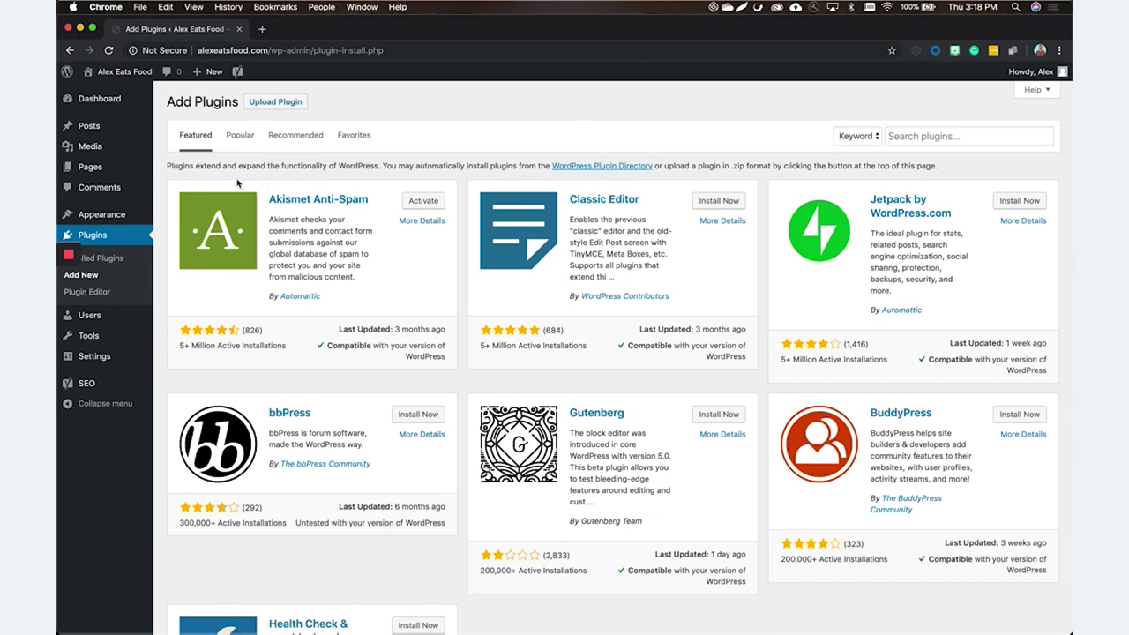
Search the plugin directory for "wp smush" and install and activate Smush Image Compression and Optimization
click(956, 137)
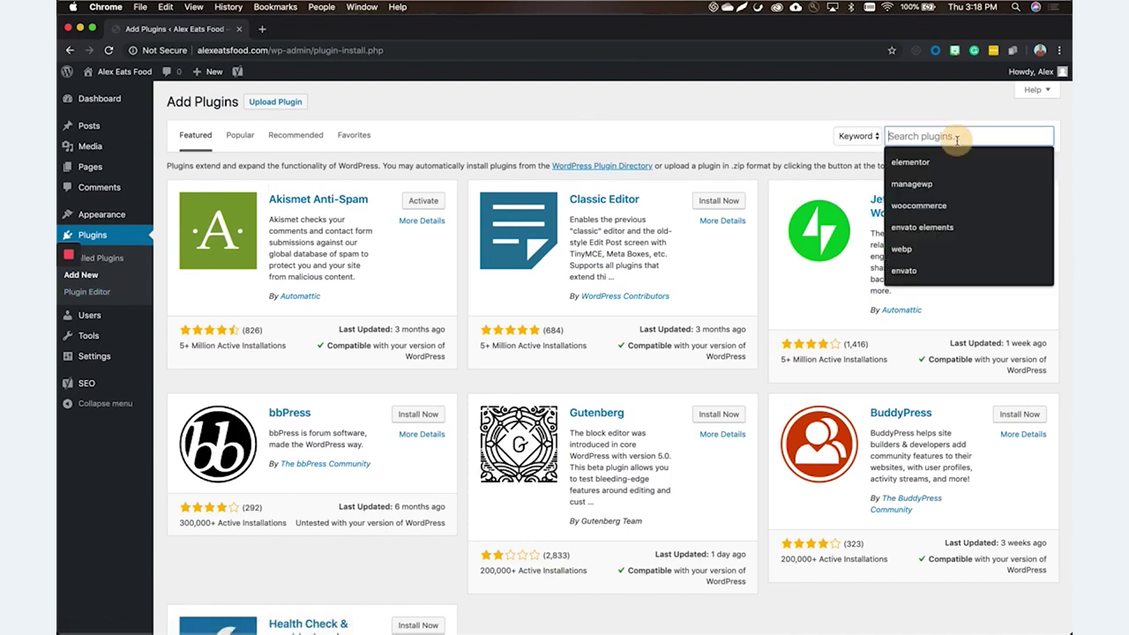
text(wp smush)
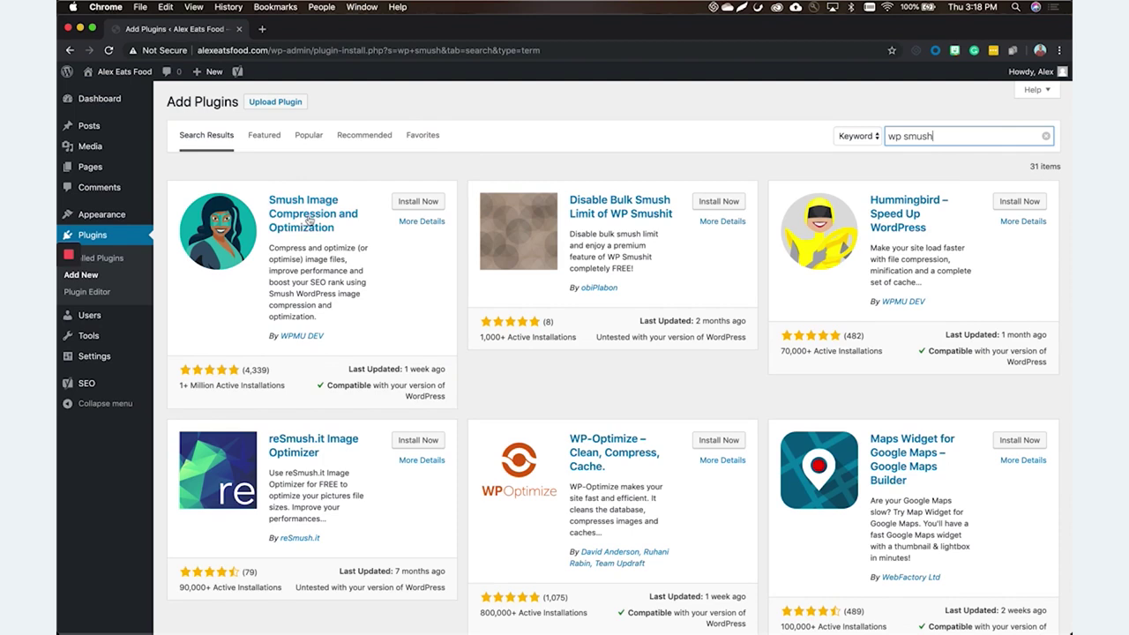
click(423, 201)
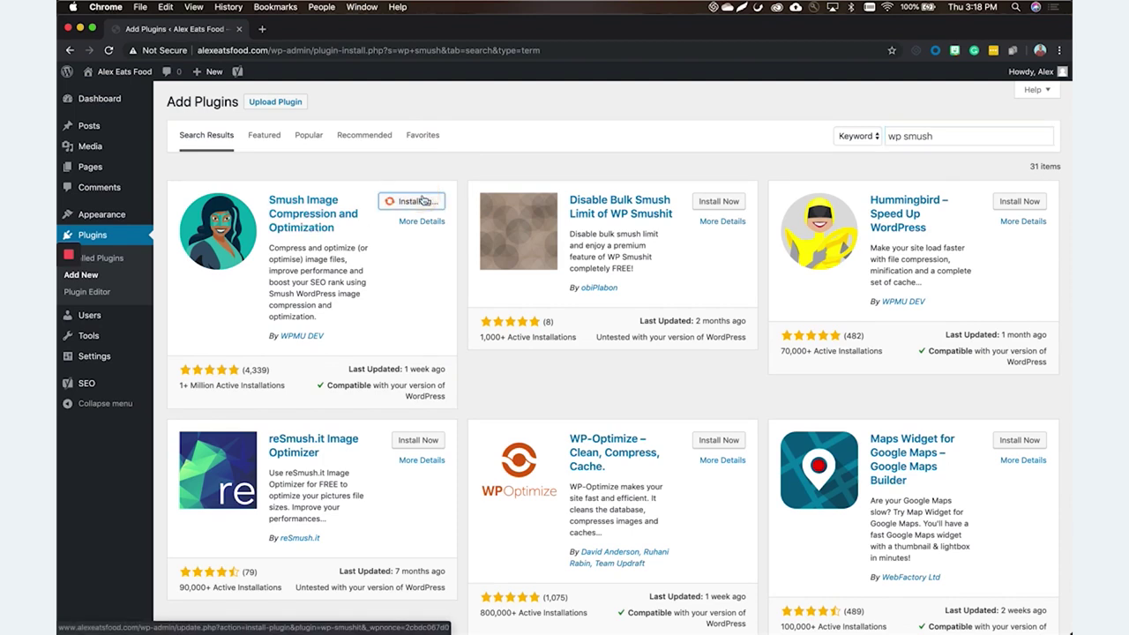
click(411, 204)
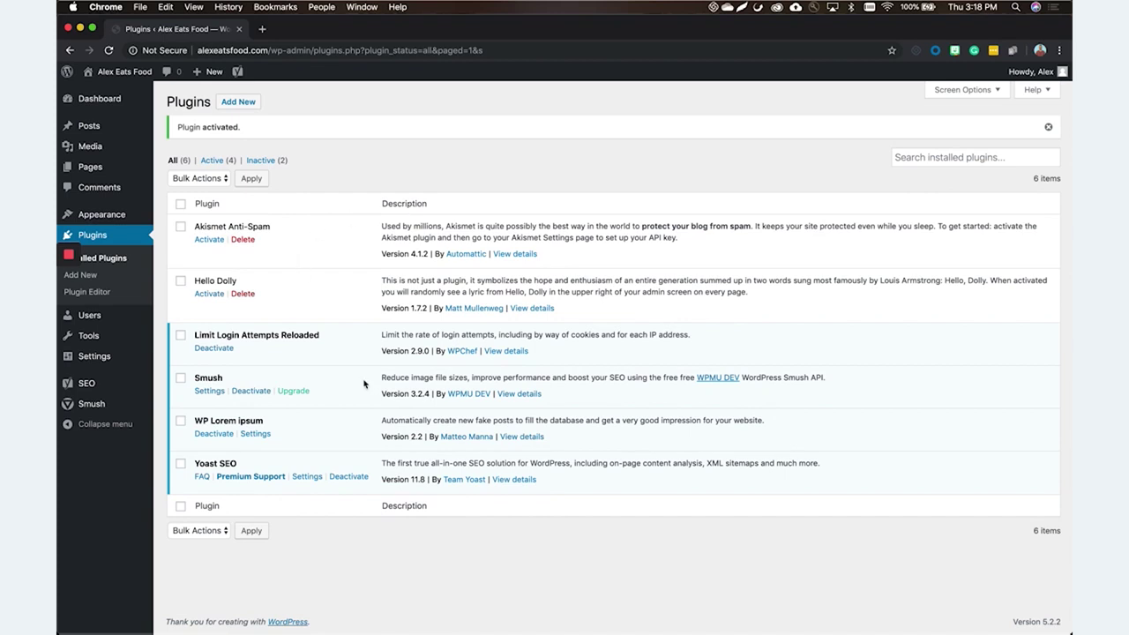
Complete the Smush setup wizard, keeping automatic optimization, metadata stripping, lazy loading and usage data tracking enabled
click(92, 405)
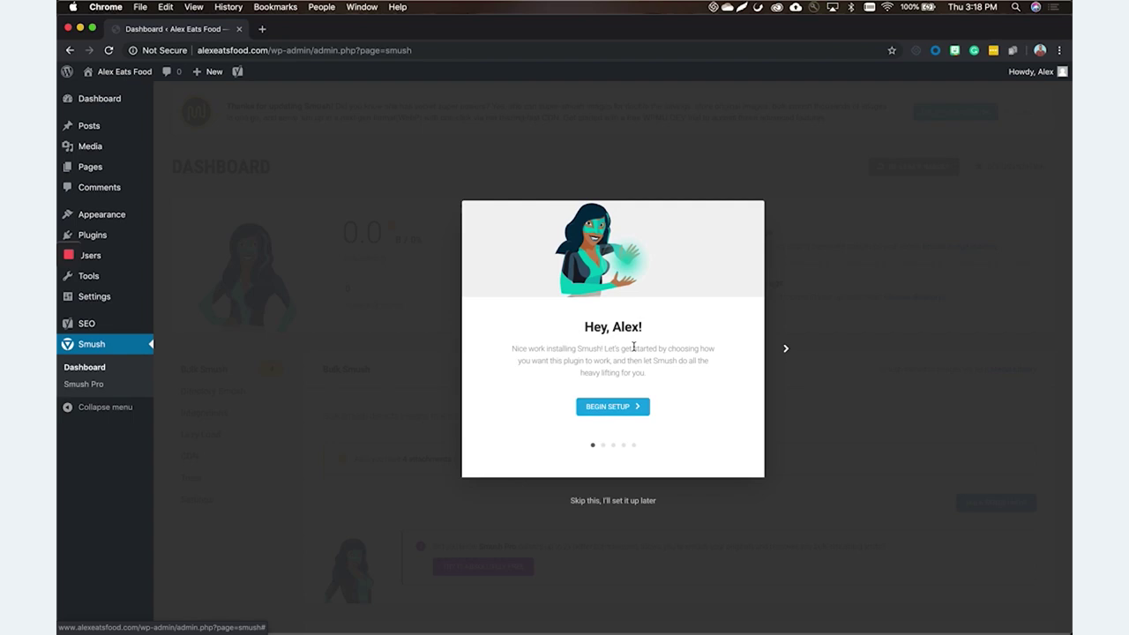
click(617, 407)
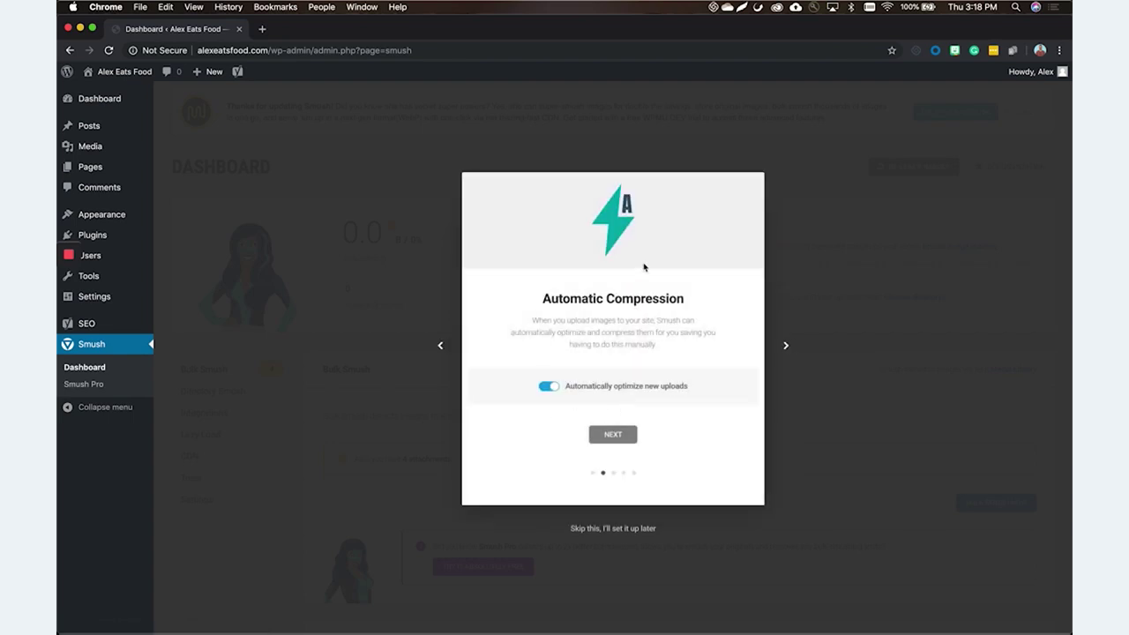
click(608, 436)
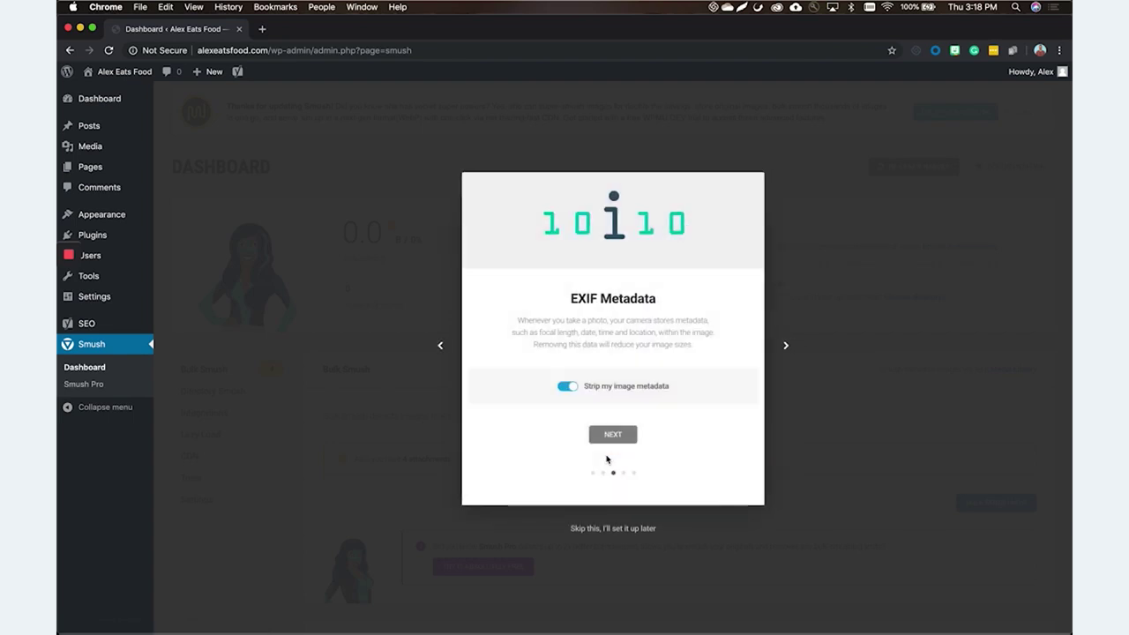
click(621, 436)
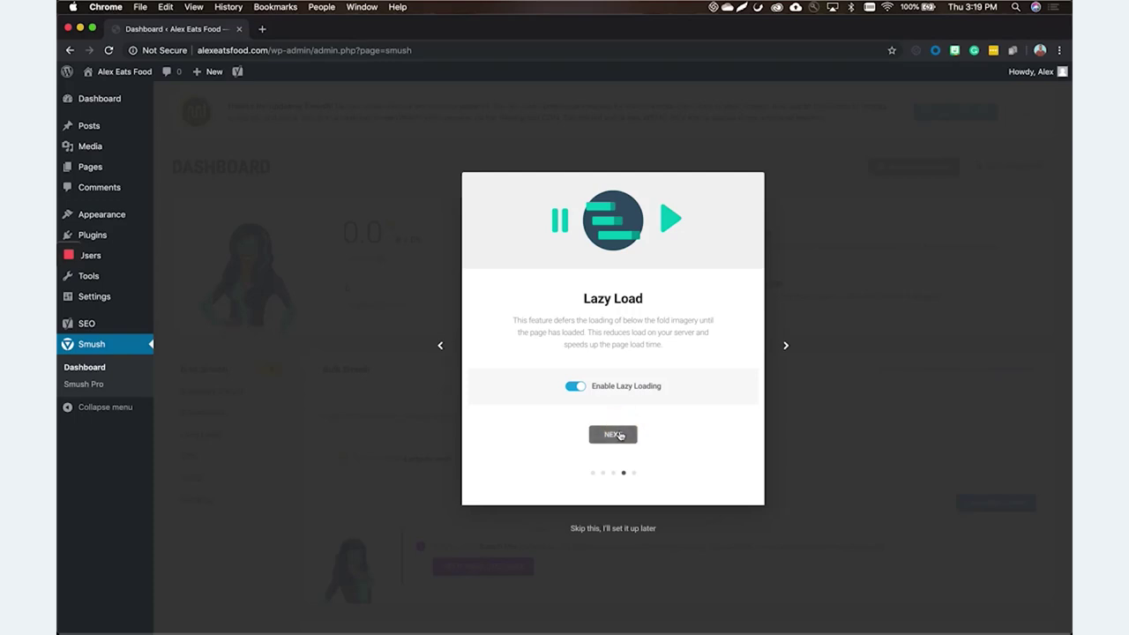
click(621, 431)
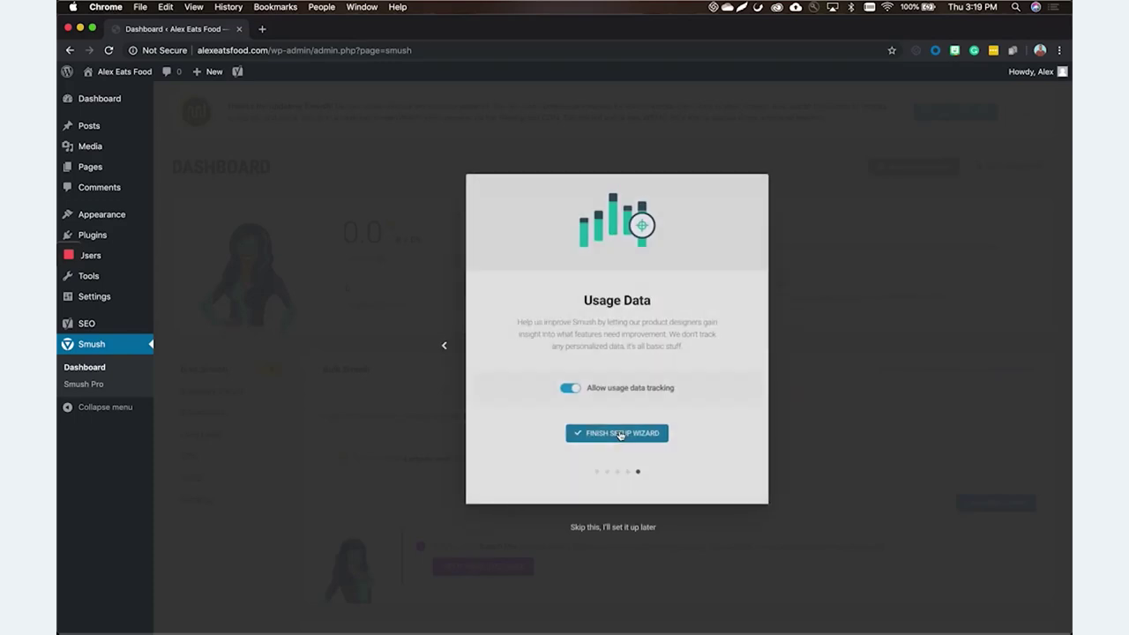
click(617, 434)
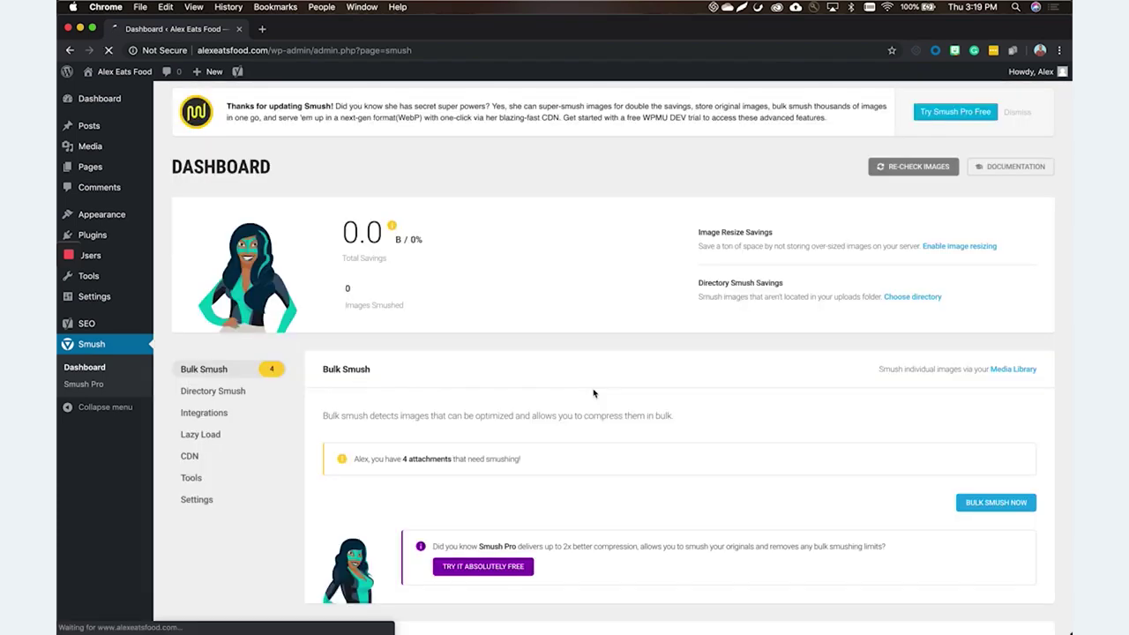
Bulk smush the site's unoptimized image attachments from the Smush dashboard
scroll(594, 393, down, 3)
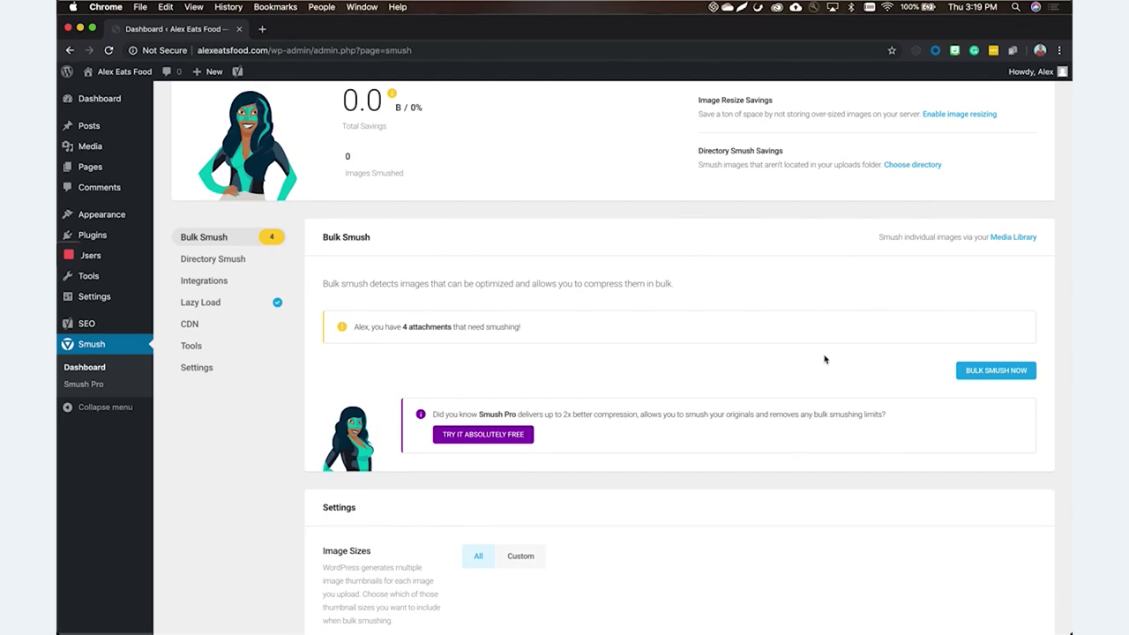
scroll(825, 359, up, 3)
click(974, 501)
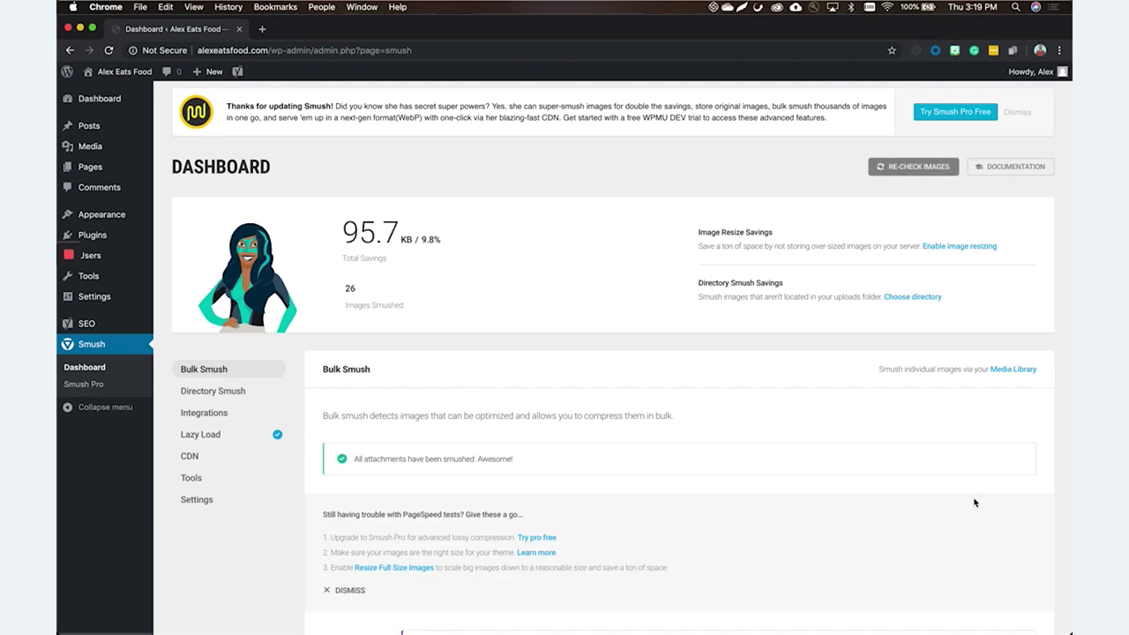
scroll(974, 503, down, 5)
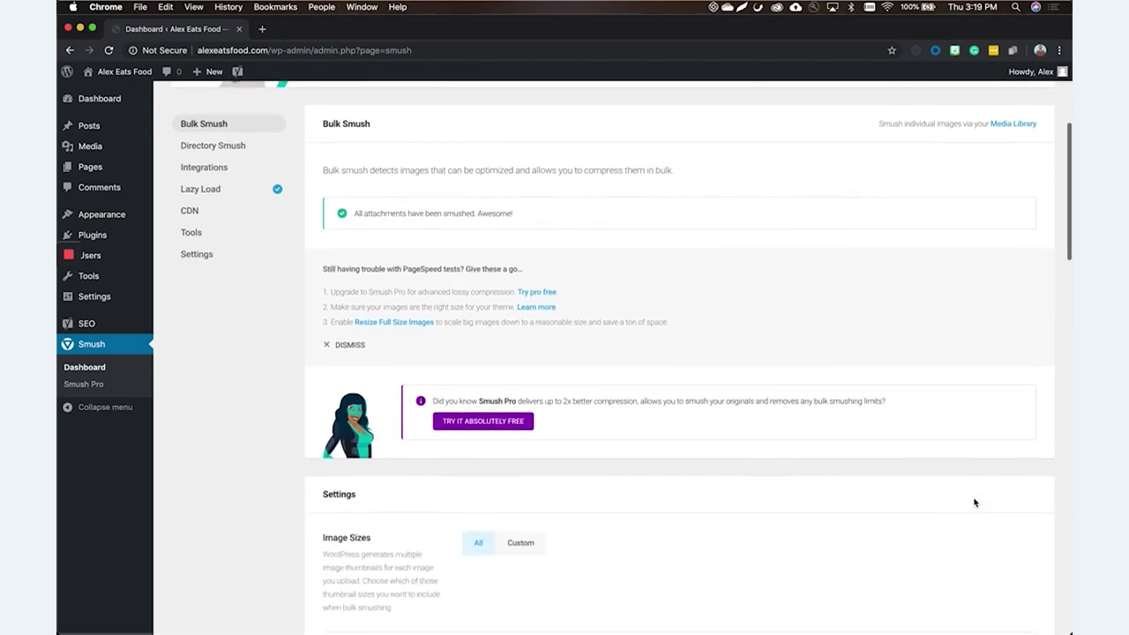
scroll(974, 502, up, 5)
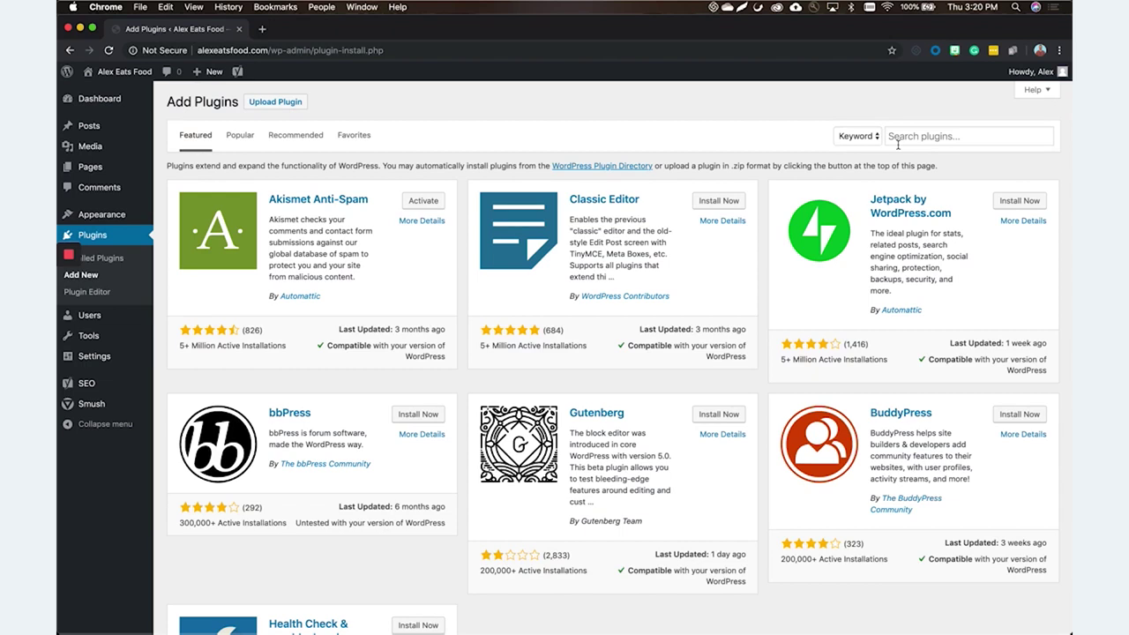
Search the plugin directory for "autoptimize" and install and activate the Autoptimize plugin
click(898, 141)
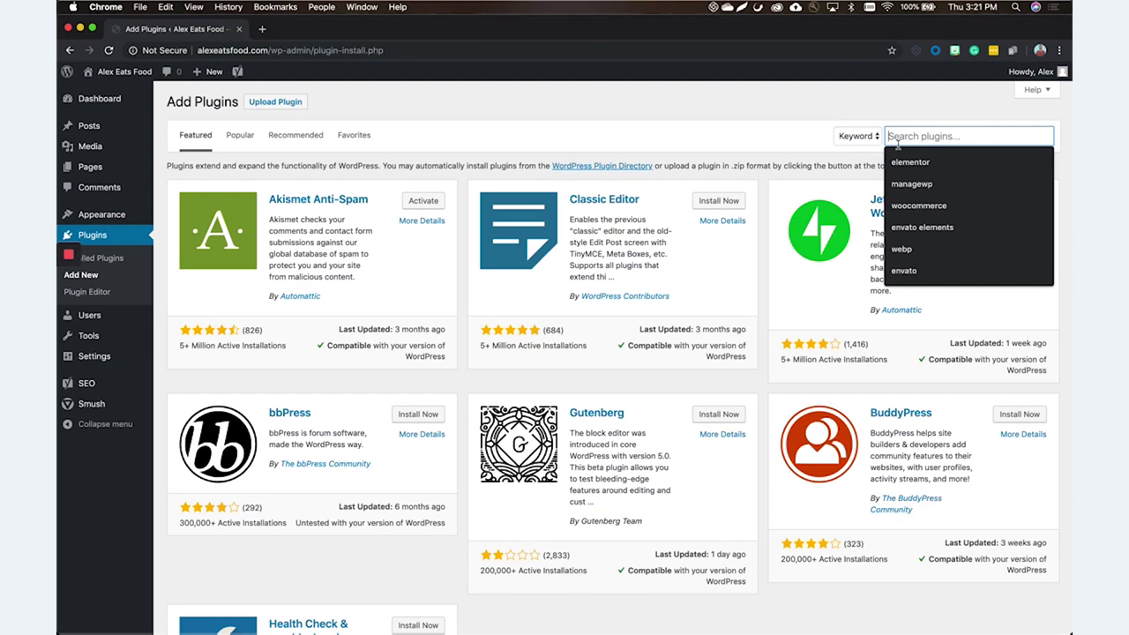
text(autoptimze)
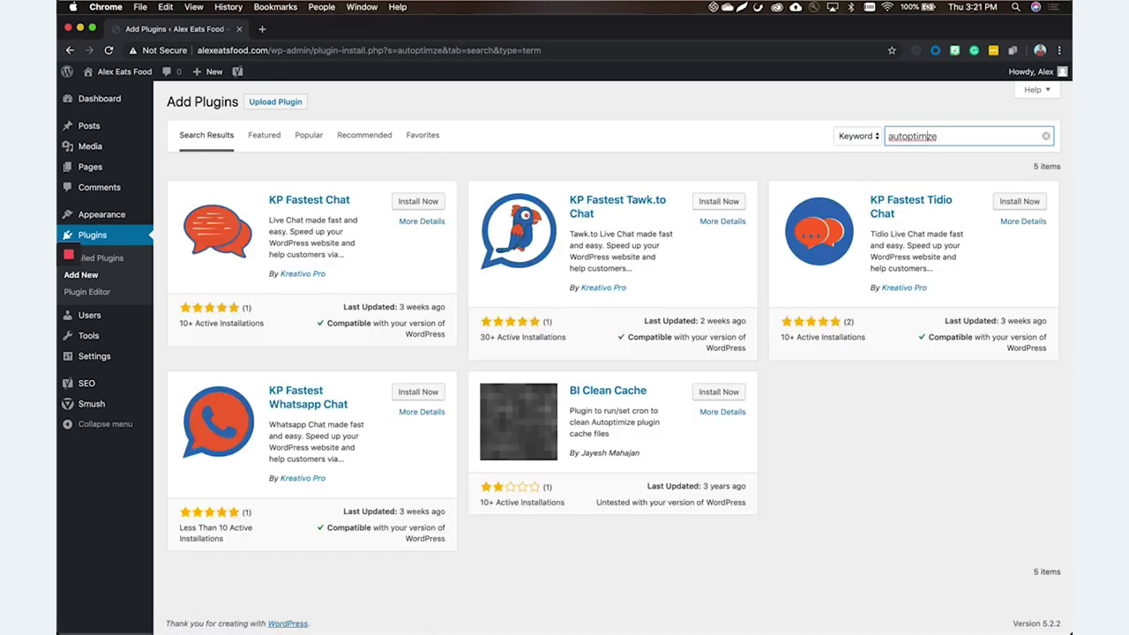
text(i)
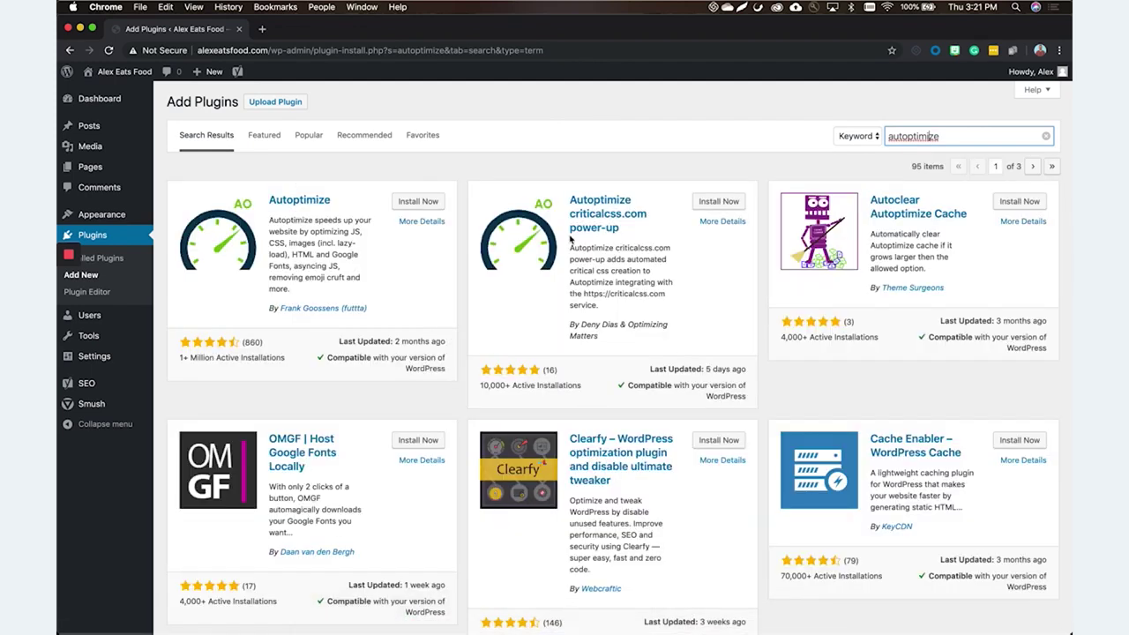
click(420, 201)
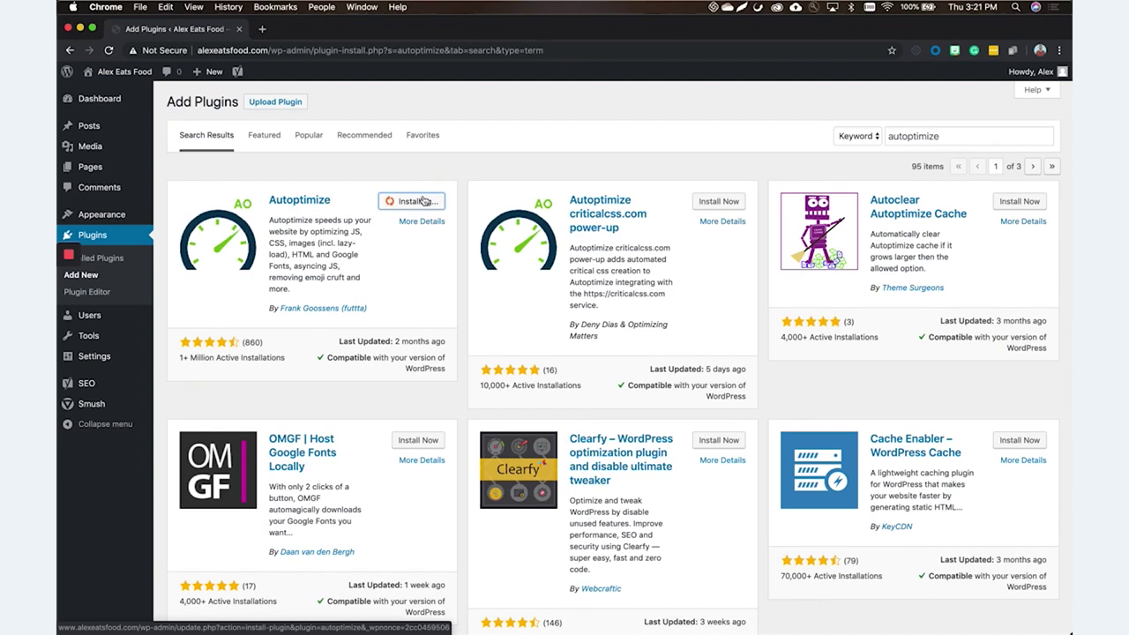
click(432, 203)
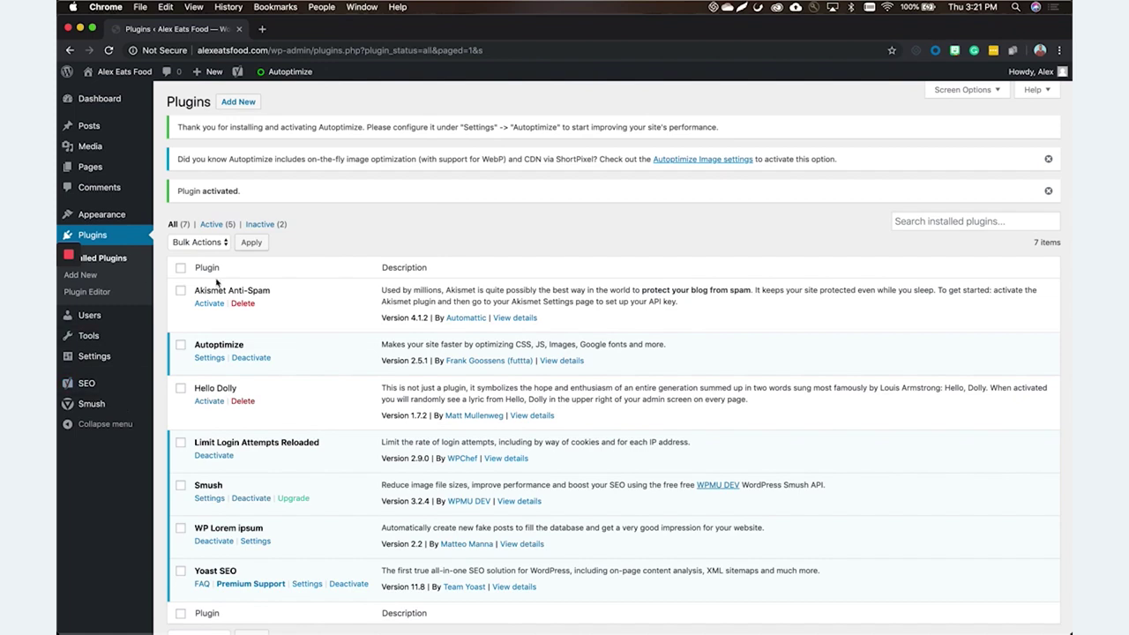
Enable JavaScript, CSS and HTML code optimization in the Autoptimize settings, saving the changes and emptying the cache
click(209, 358)
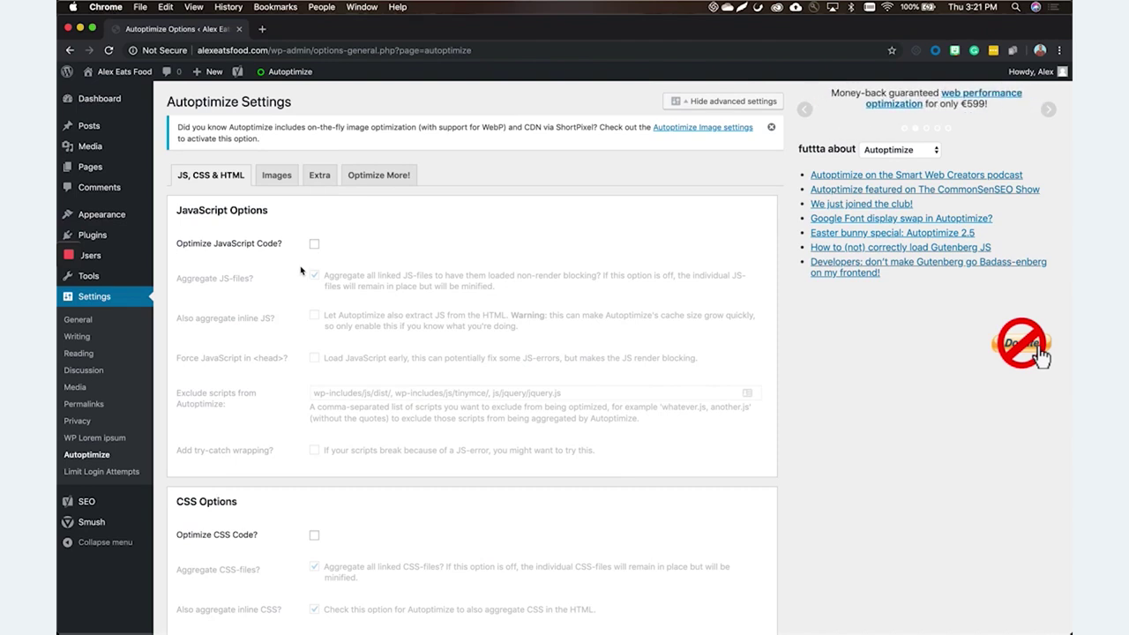
click(715, 103)
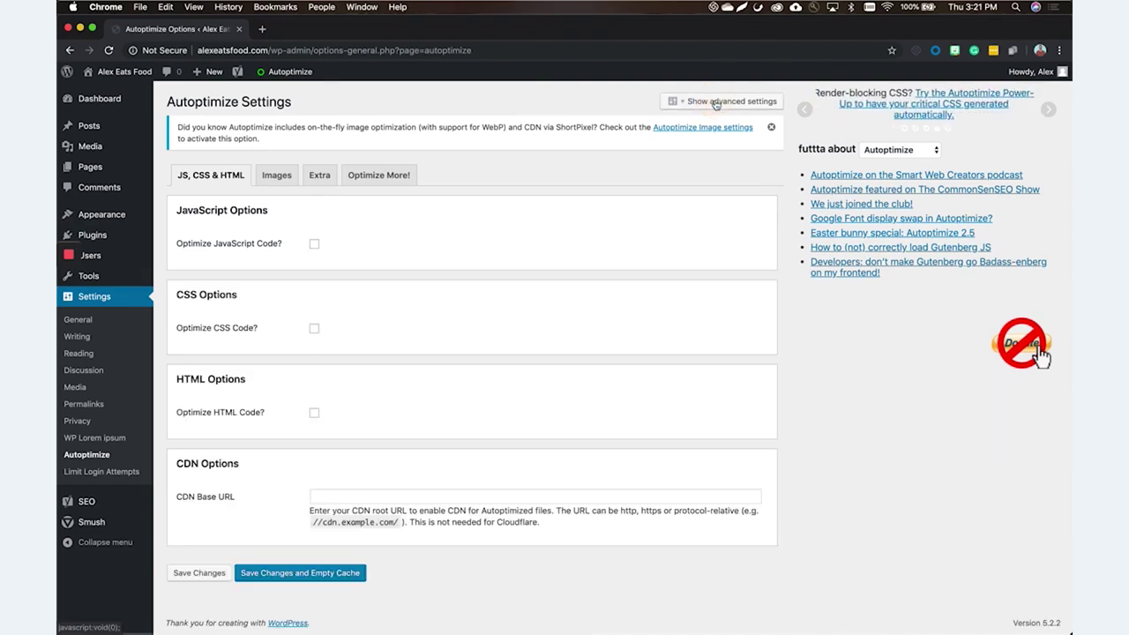
click(693, 102)
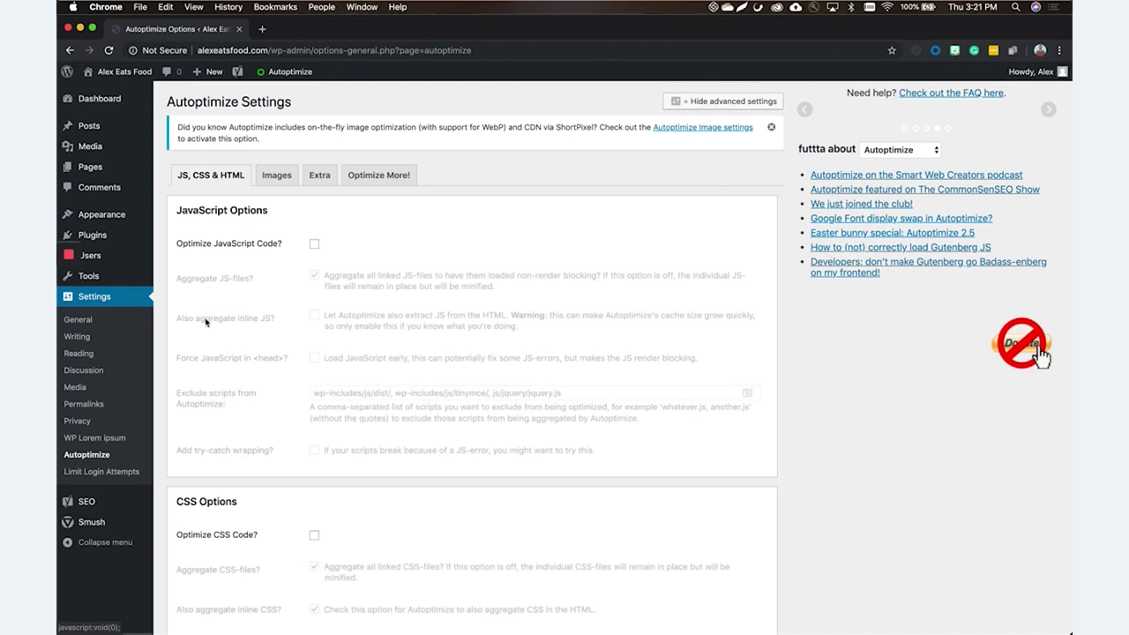
click(314, 244)
scroll(317, 248, down, 5)
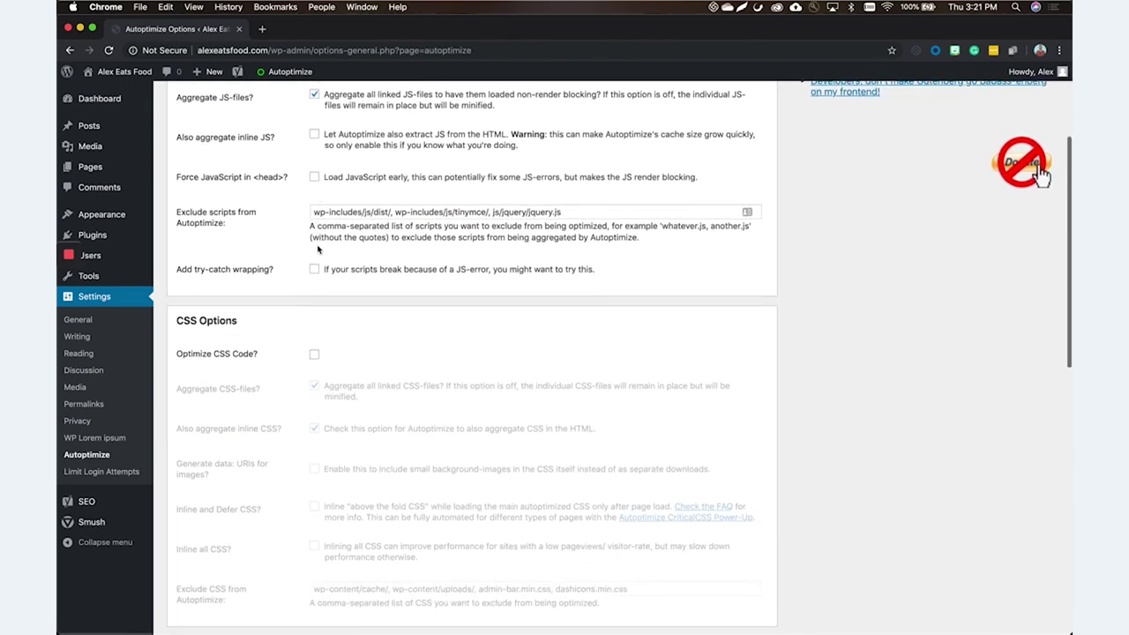
click(314, 317)
scroll(314, 335, down, 6)
click(313, 378)
scroll(313, 380, down, 8)
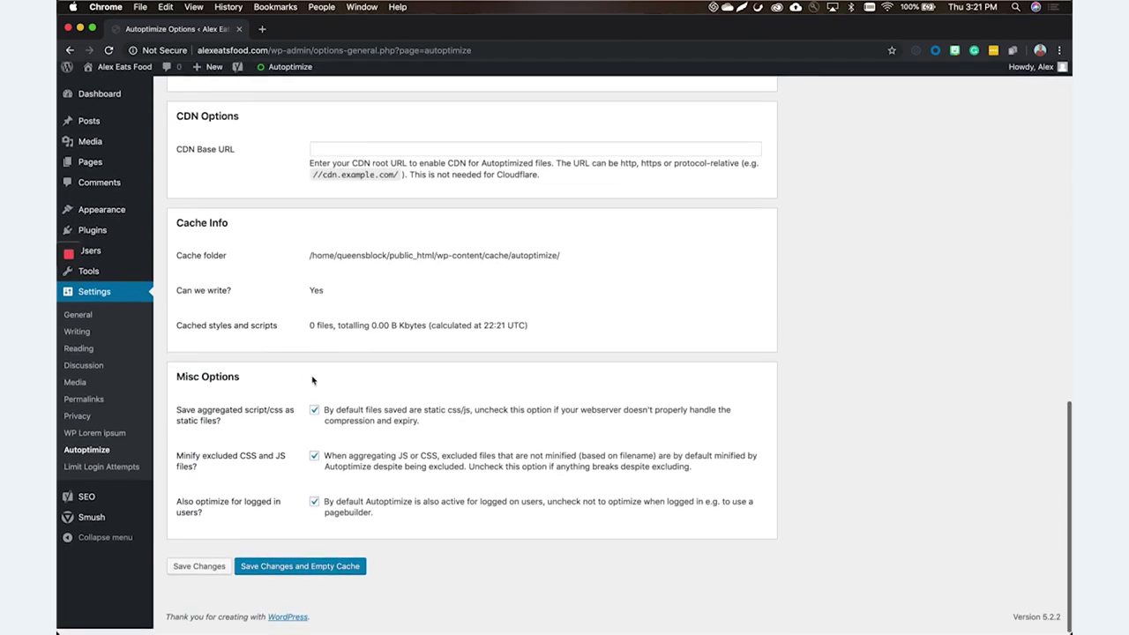
click(322, 579)
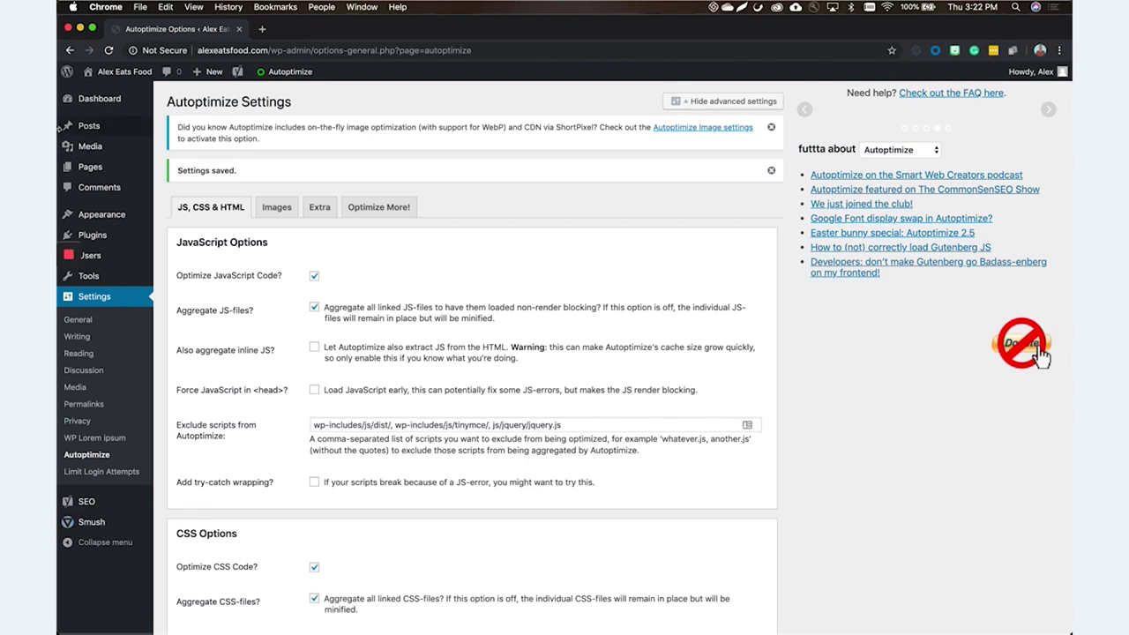
Search for new plugins with the keyword "cache" and install and activate W3 Total Cache
mouse_move(93, 234)
click(179, 253)
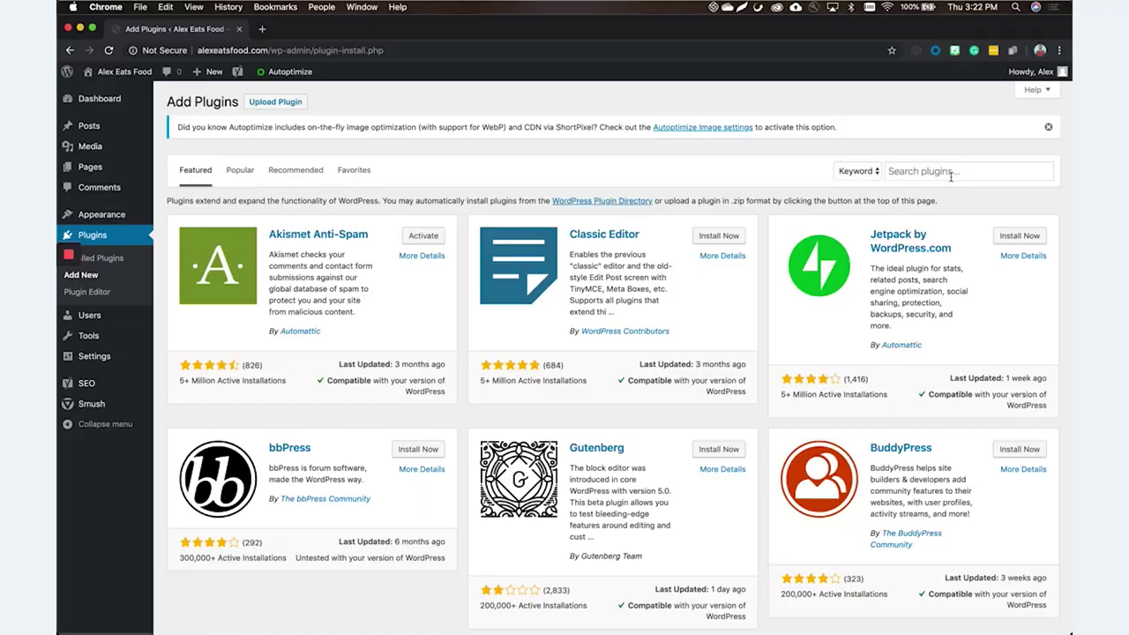
click(950, 171)
text(cache)
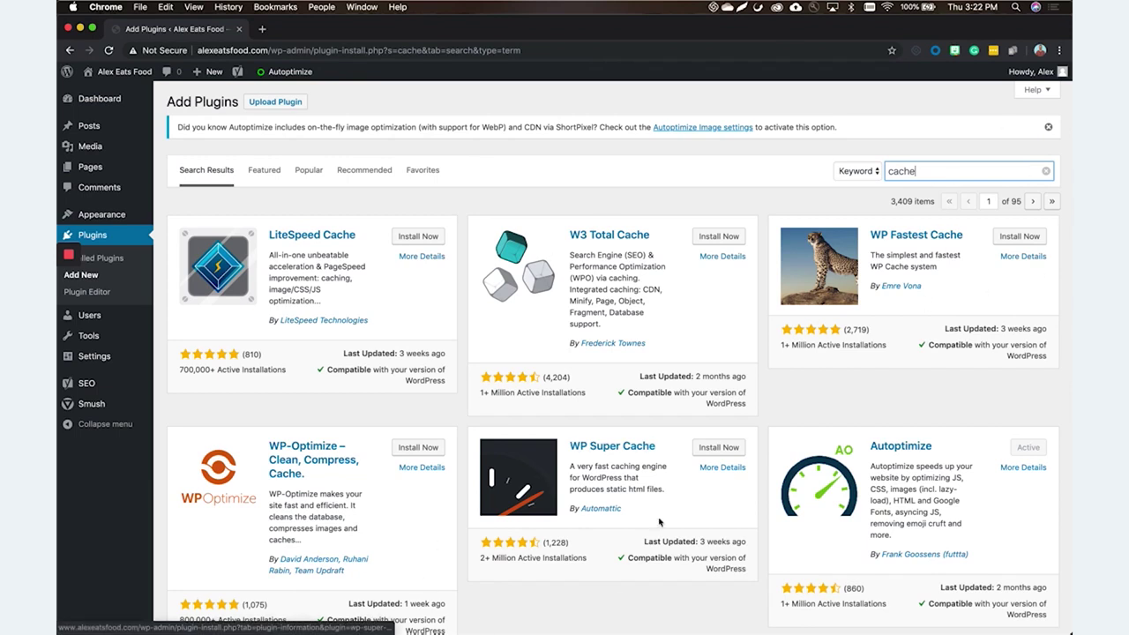
scroll(652, 419, down, 5)
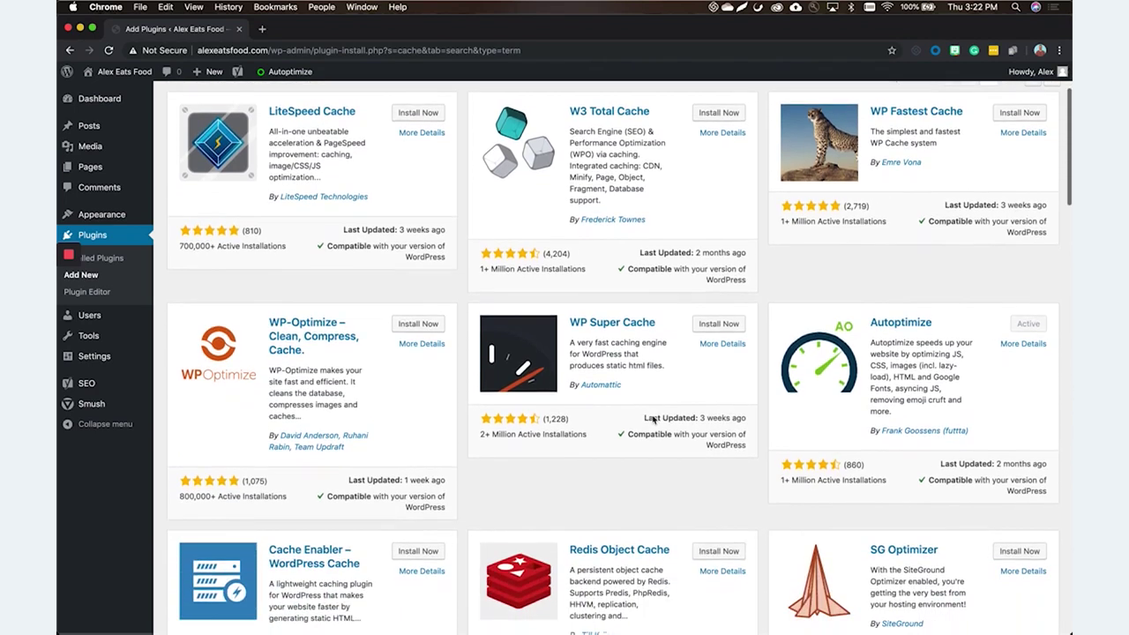
scroll(653, 420, up, 5)
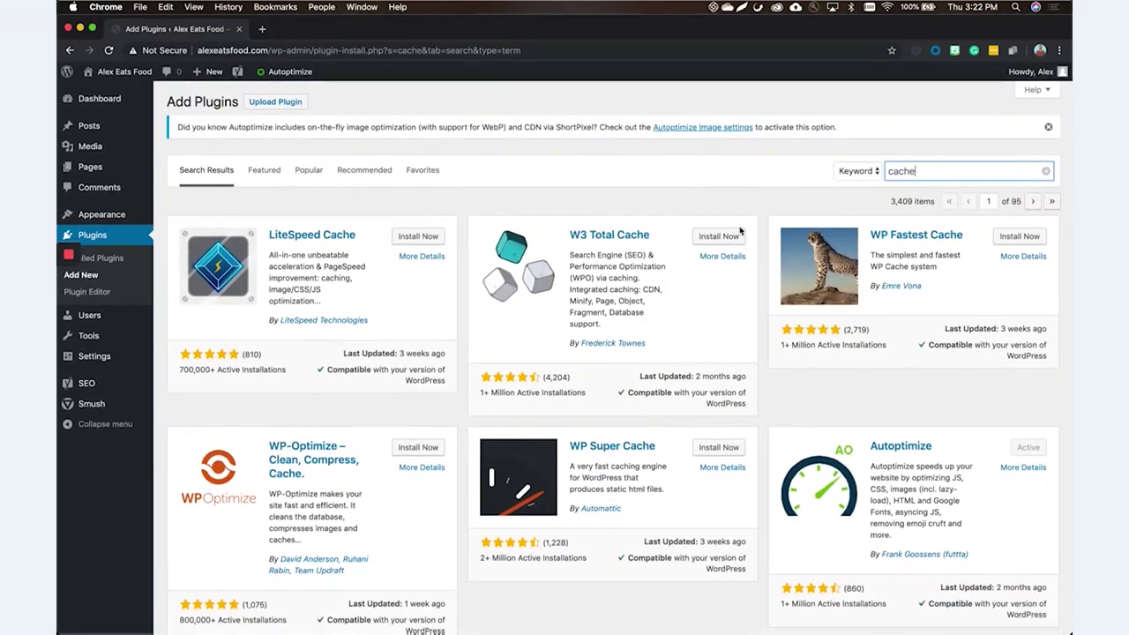
click(718, 236)
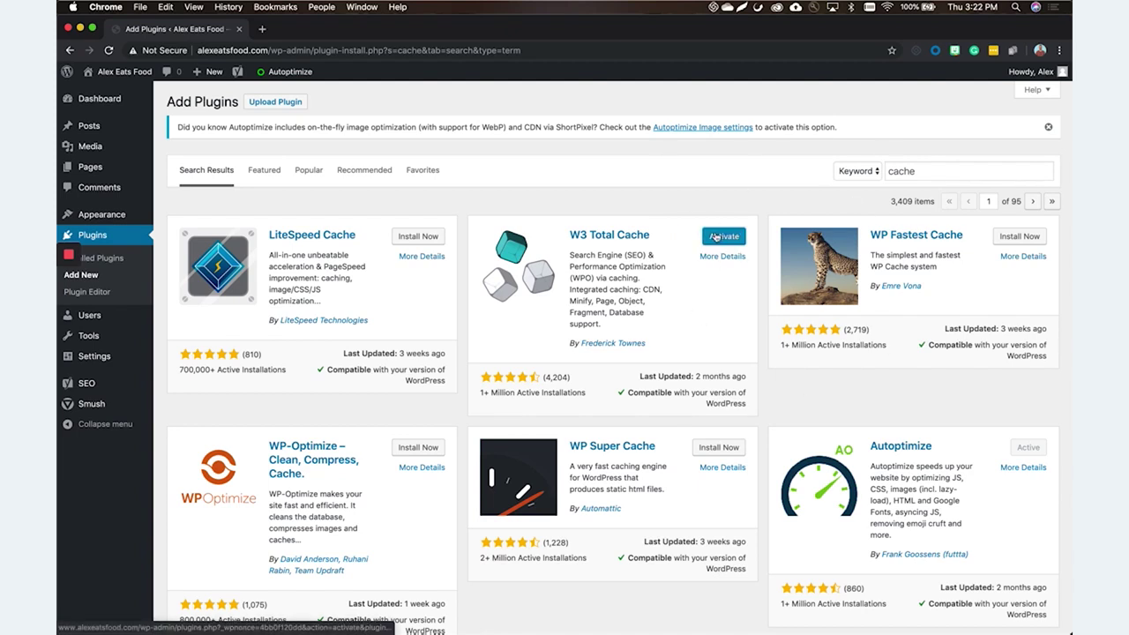
click(739, 236)
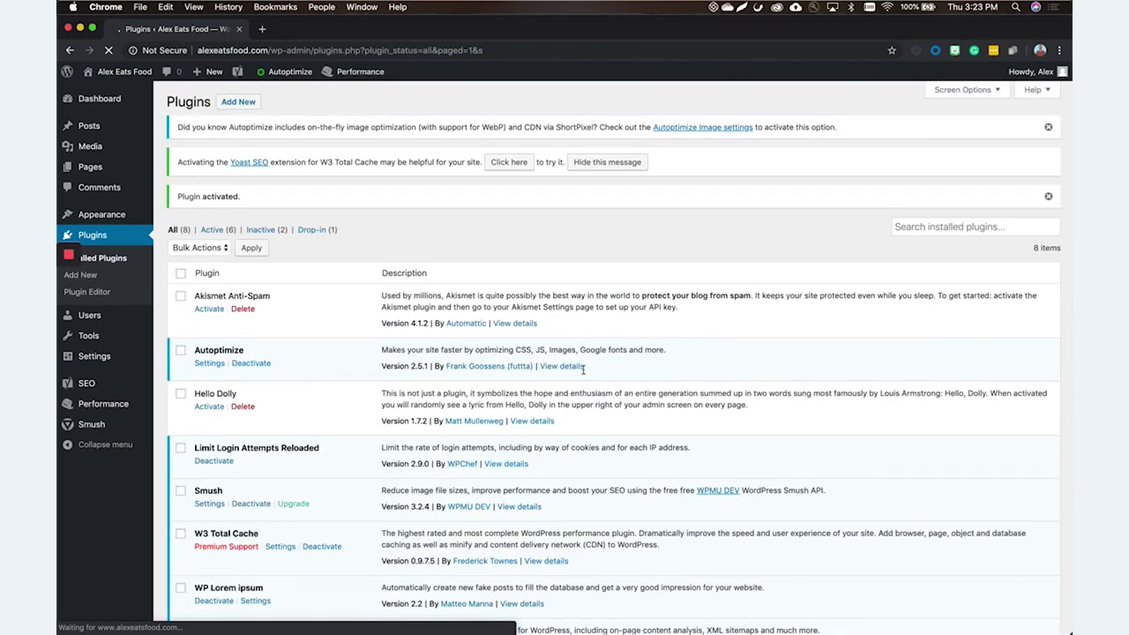
Open the W3 Total Cache performance dashboard and look over its sections and available cache settings pages
scroll(370, 301, down, 2)
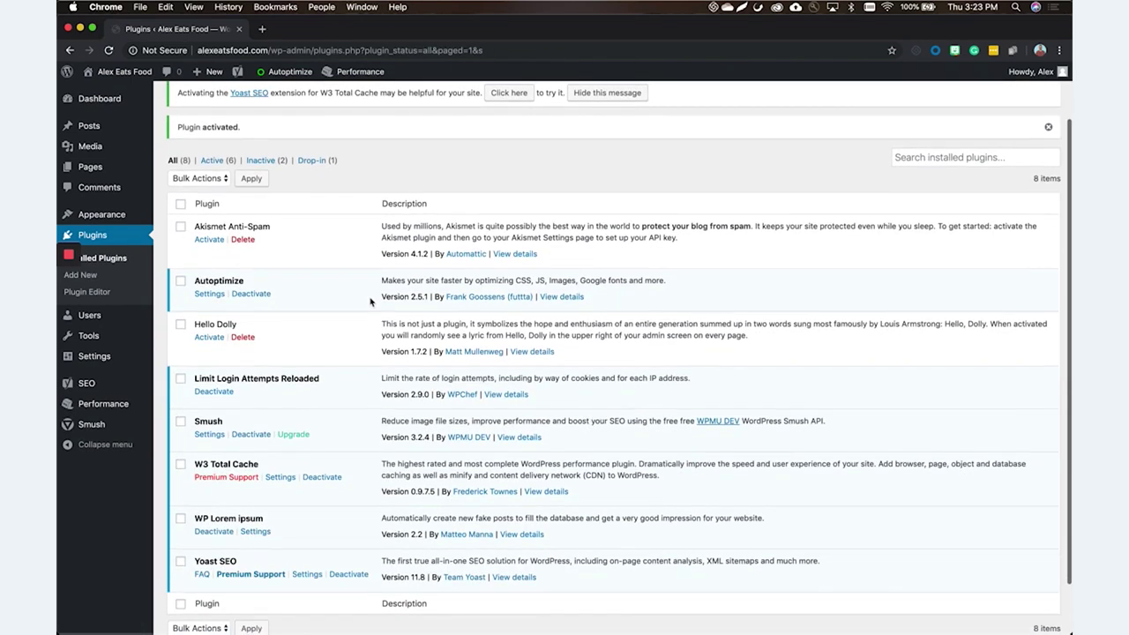
click(129, 411)
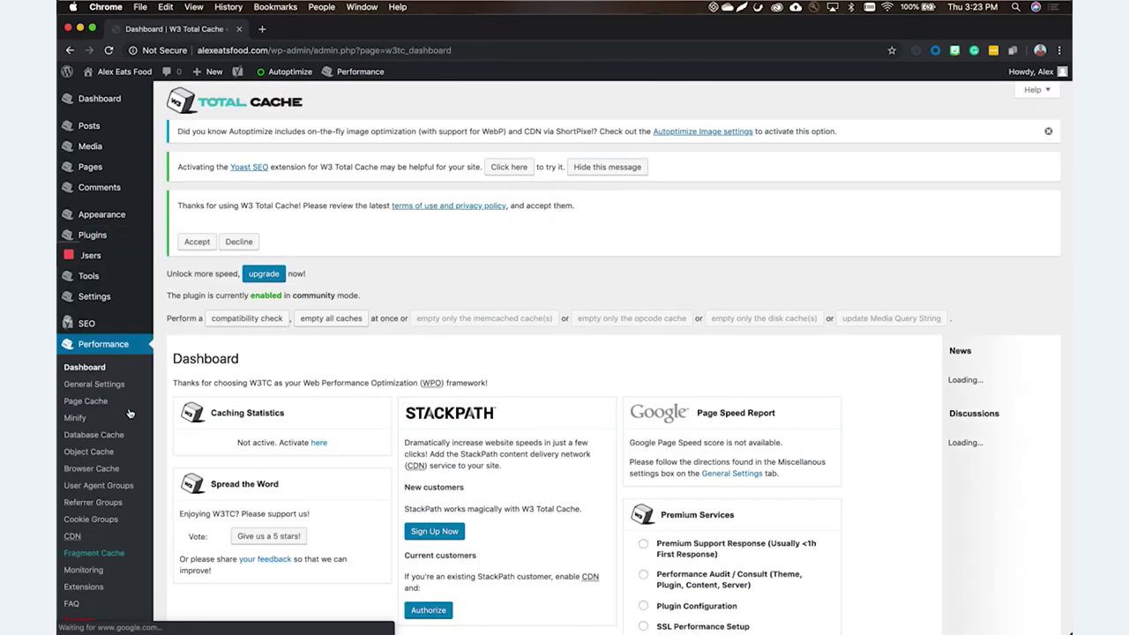
scroll(123, 465, down, 1)
scroll(124, 465, down, 3)
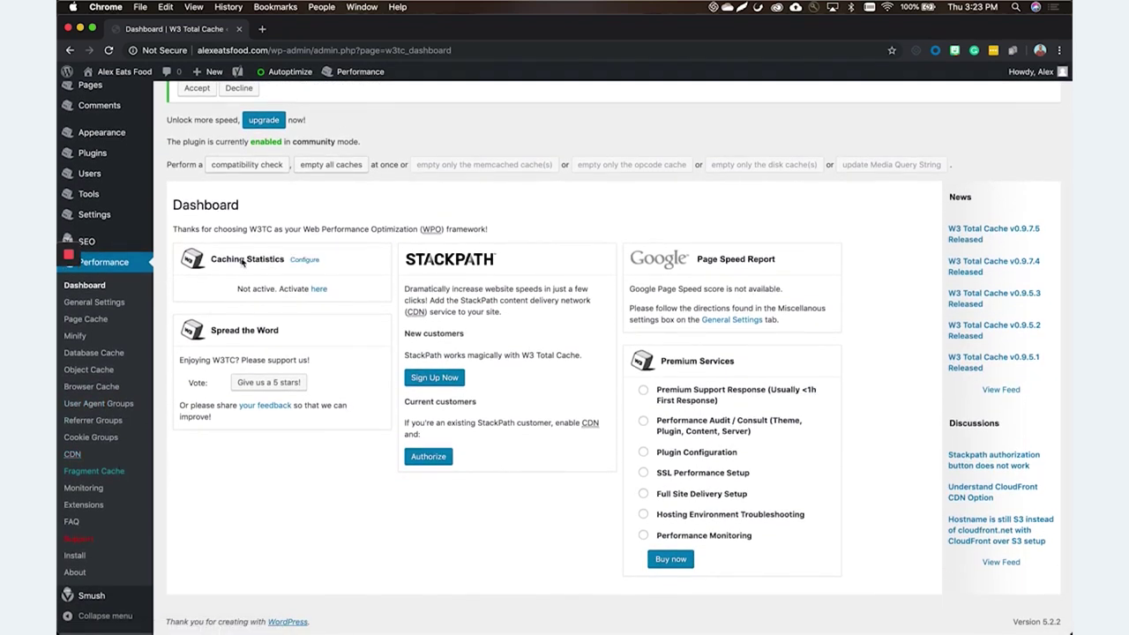
scroll(333, 257, up, 4)
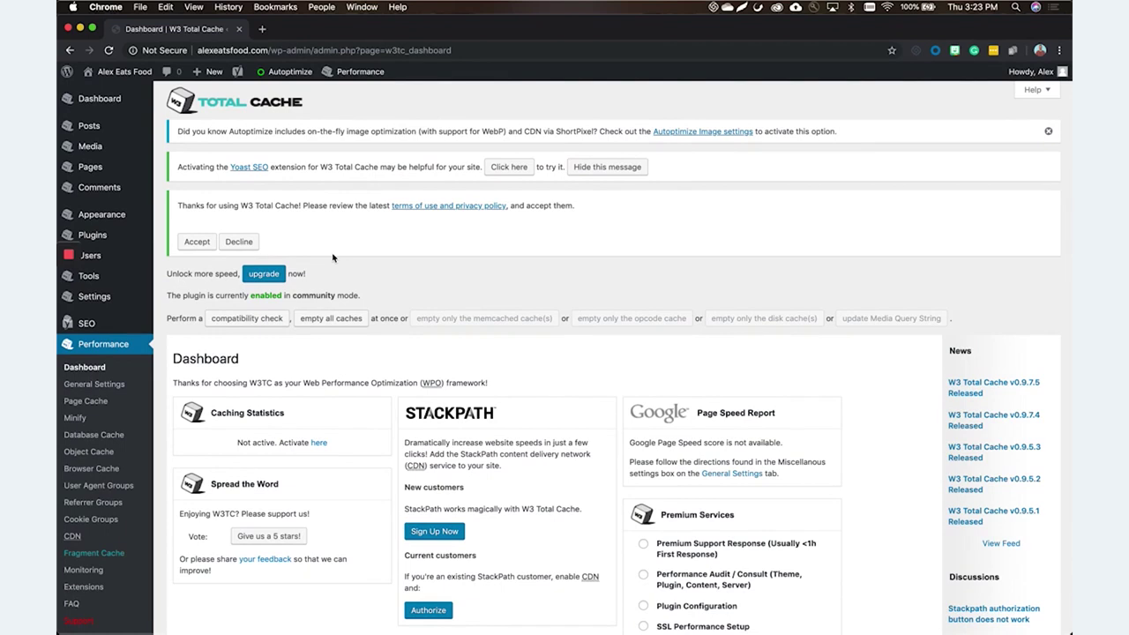
scroll(333, 258, down, 4)
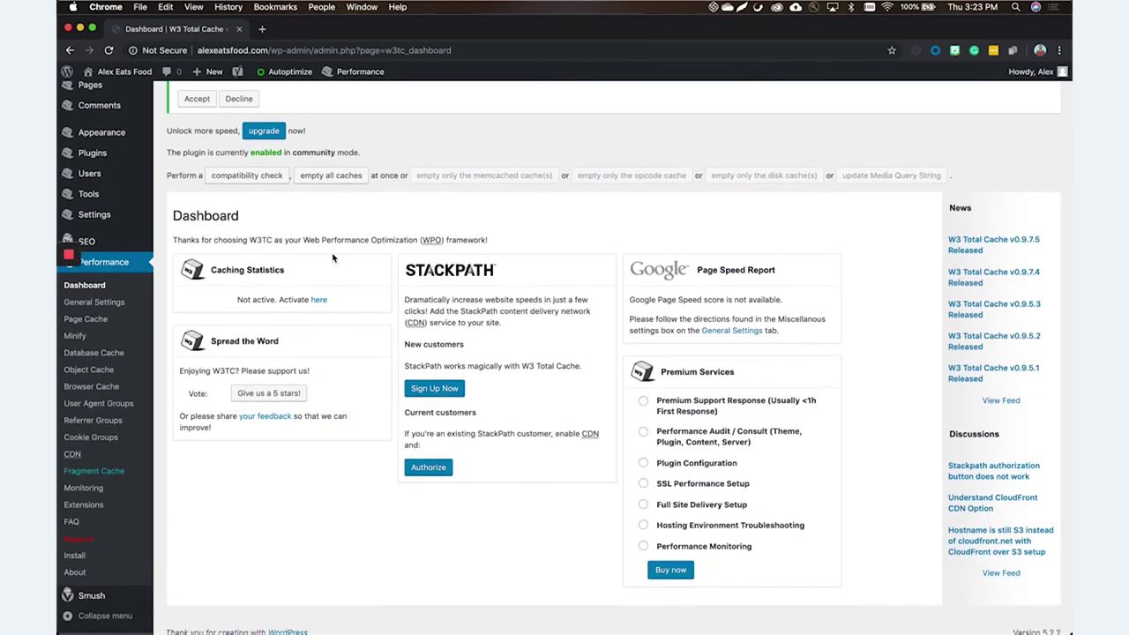
scroll(334, 258, down, 1)
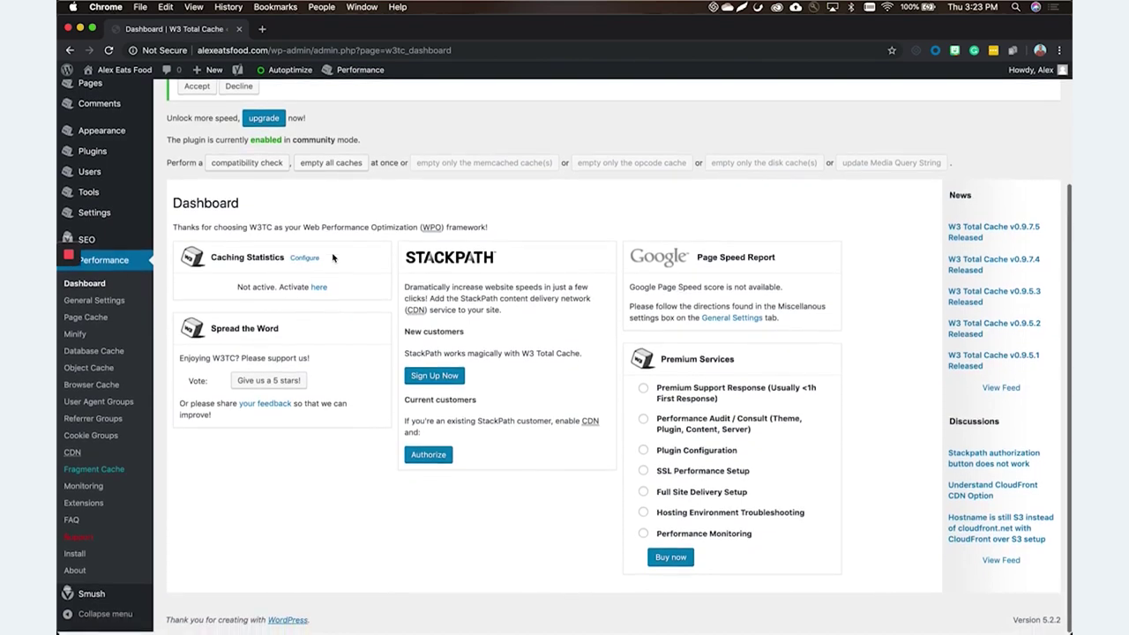
Save W3 Total Cache's Page Cache settings, keeping caching of the front page and SSL (HTTPS) requests selected
click(100, 321)
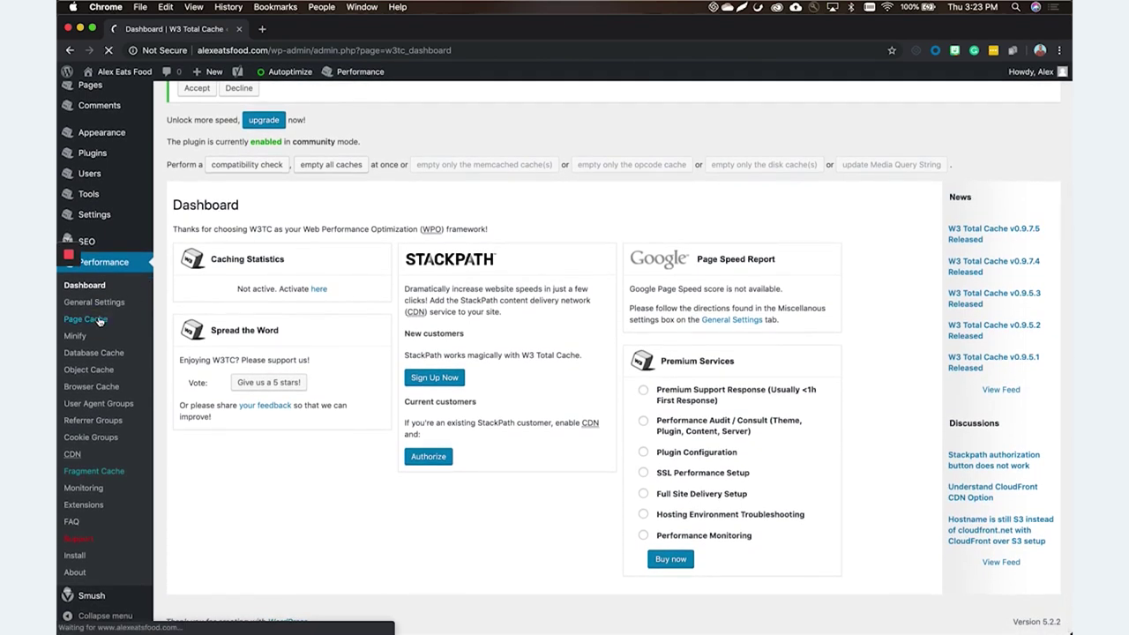
scroll(190, 445, down, 8)
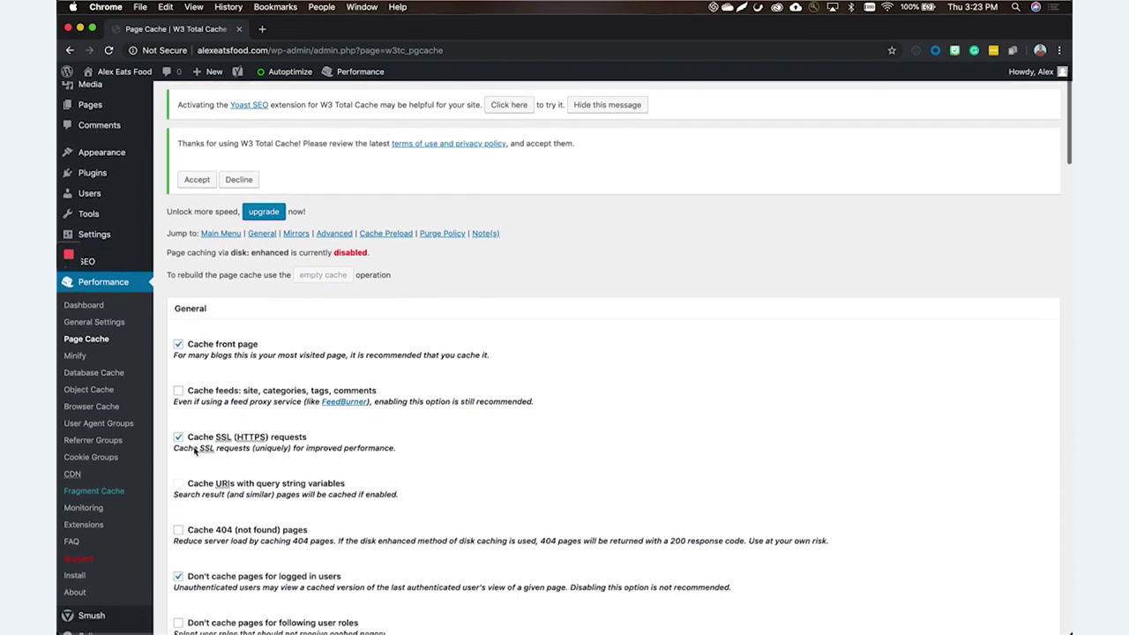
click(225, 408)
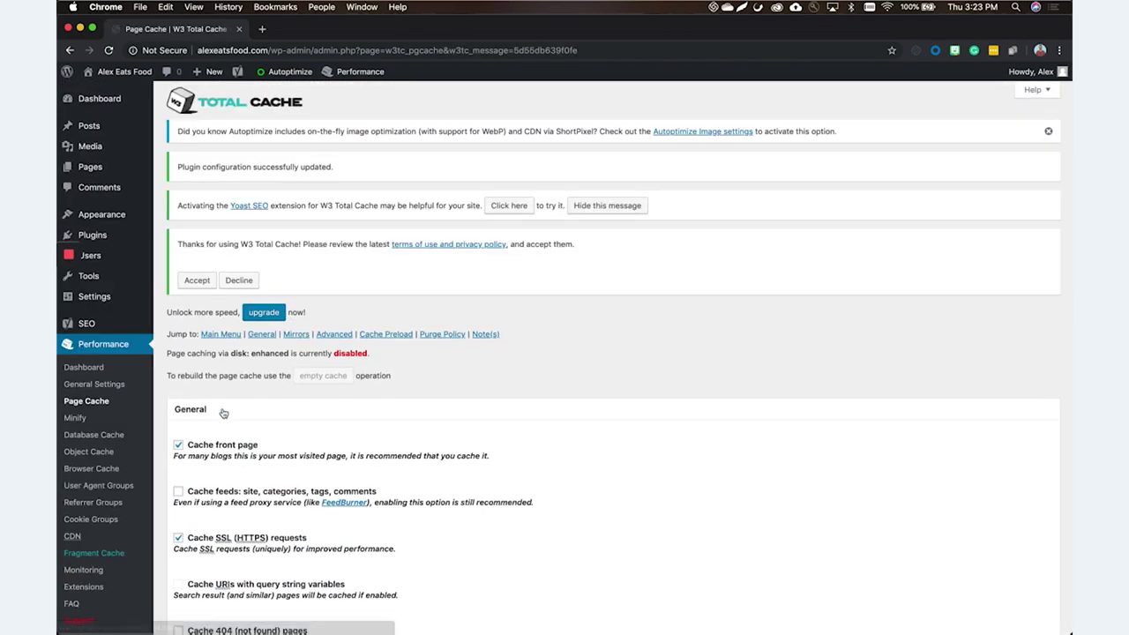